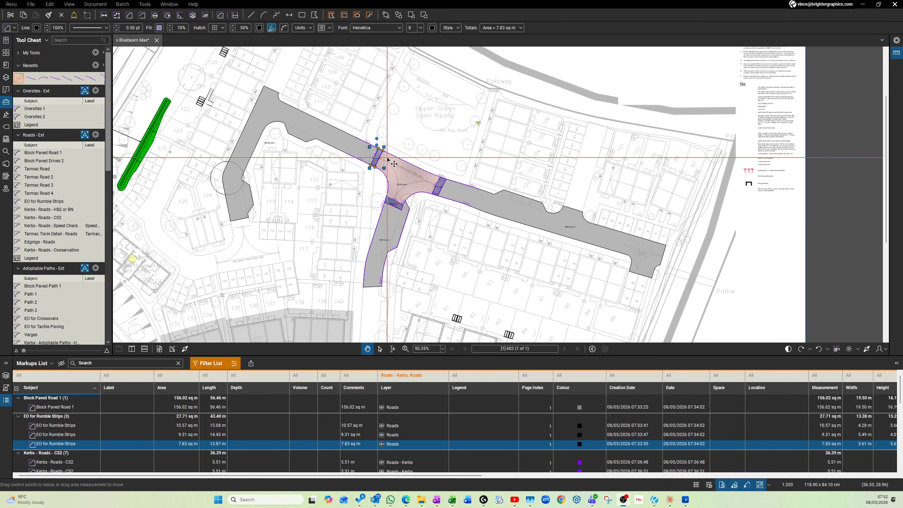
scroll(394, 164, "up", 1)
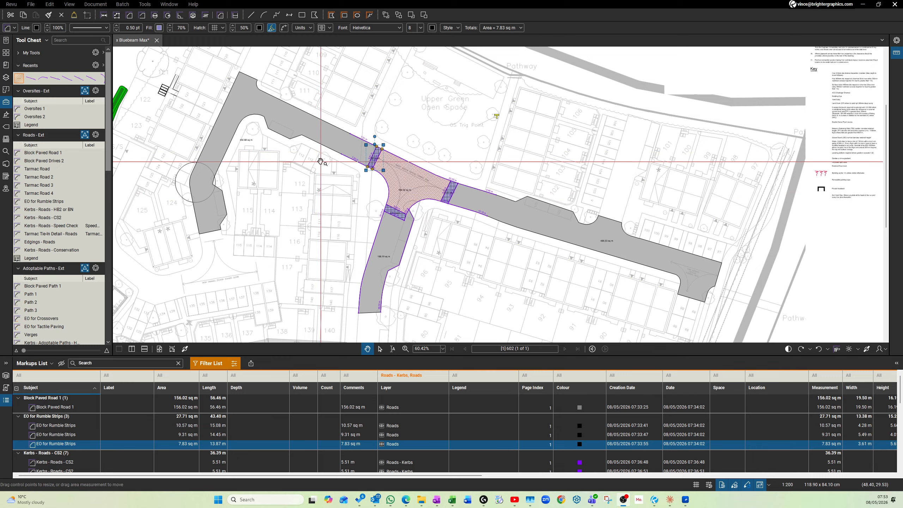
left_click(42, 178)
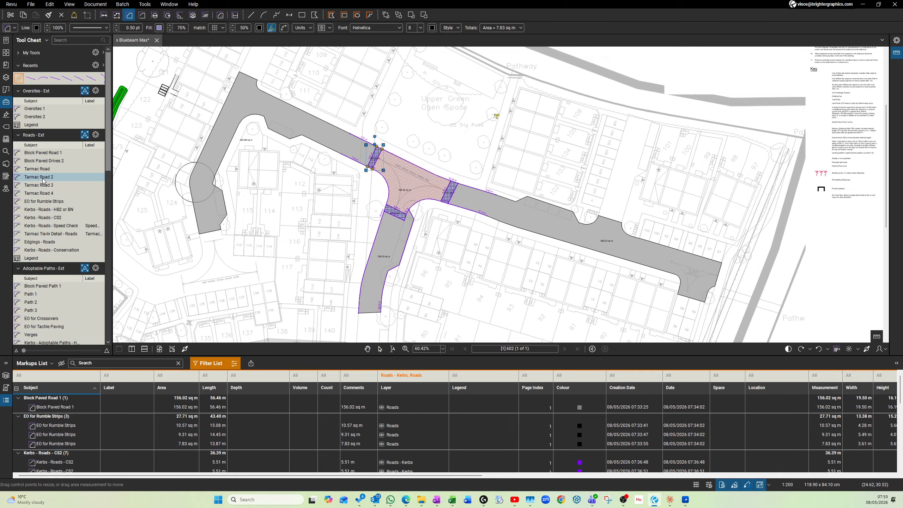
right_click(271, 109)
left_click(263, 114)
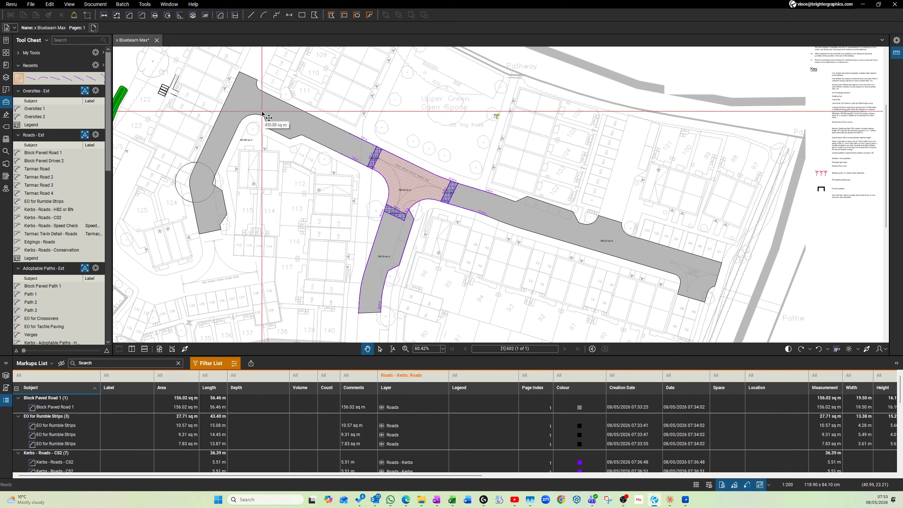
left_click(264, 114)
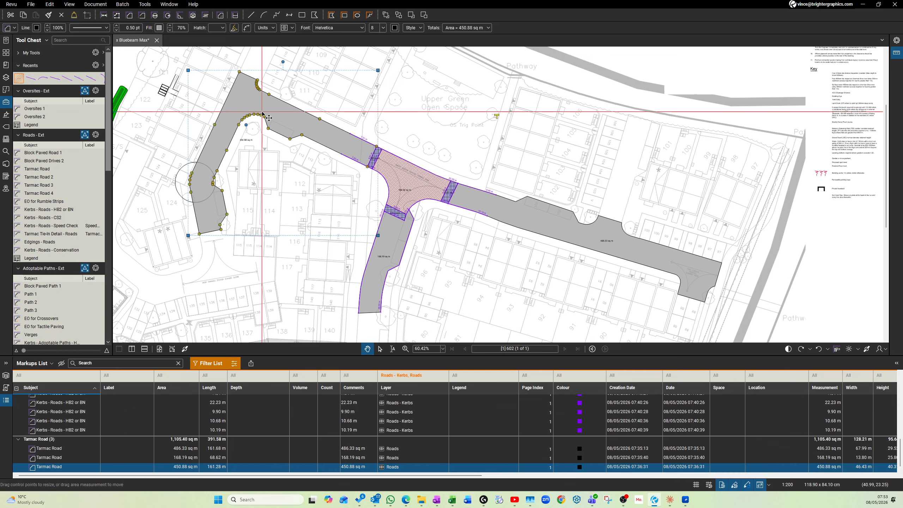
right_click(263, 115)
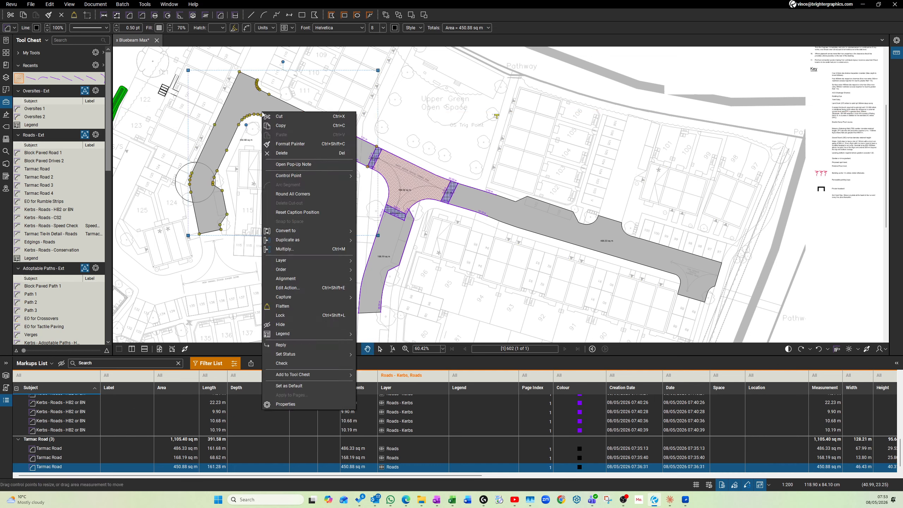
left_click(294, 144)
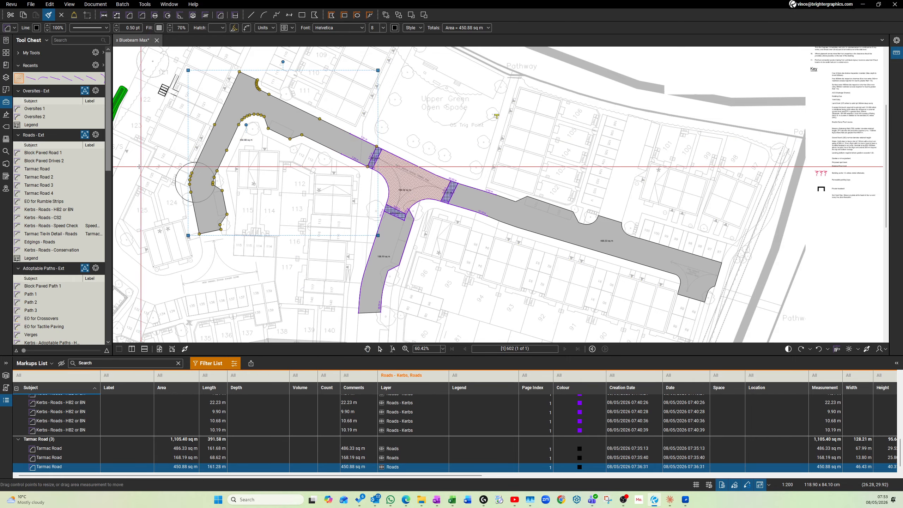
right_click(269, 112)
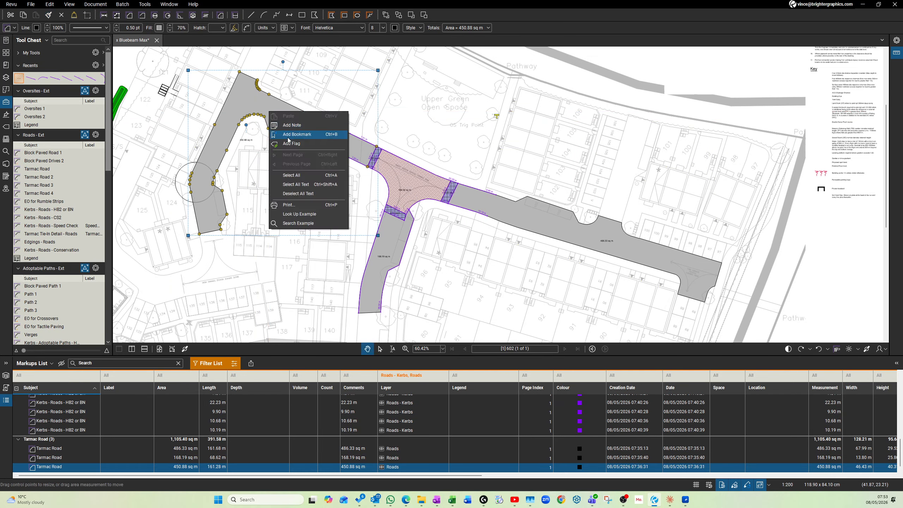
left_click(52, 178)
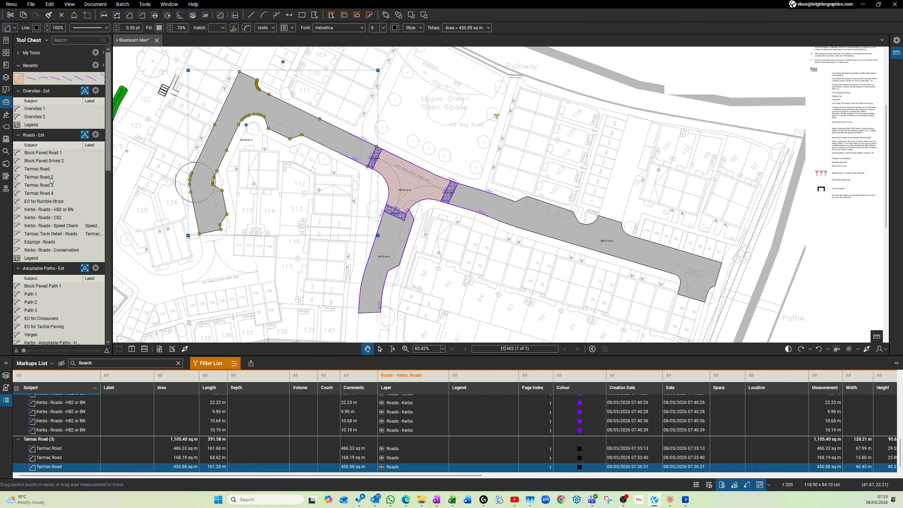
left_click(50, 178)
left_click(51, 177)
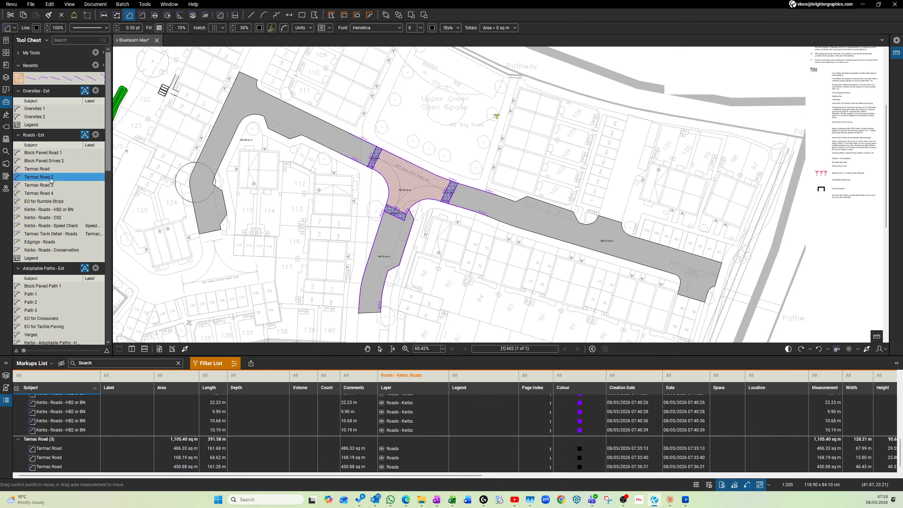
right_click(51, 180)
key("Escape")
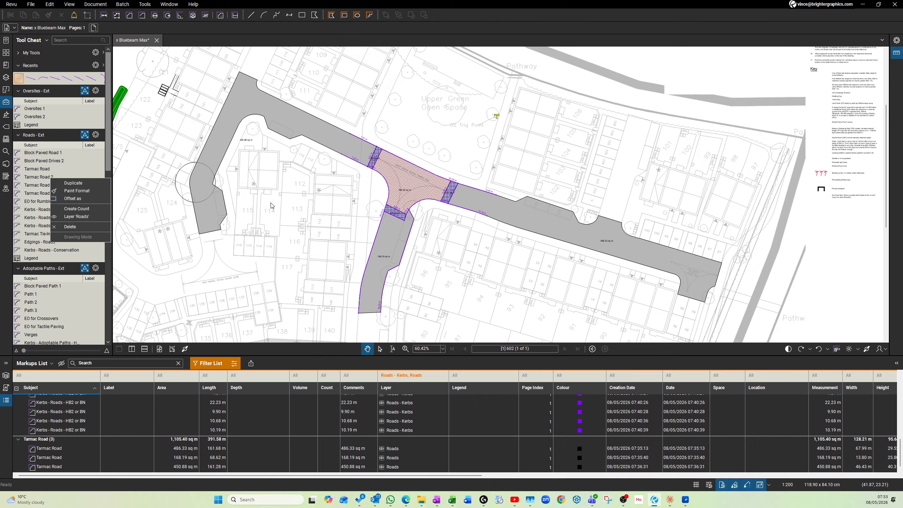
left_click(270, 203)
- Apply the Tarmac Road 2 tool's format to the western tarmac road area using Paint Format
left_click(41, 179)
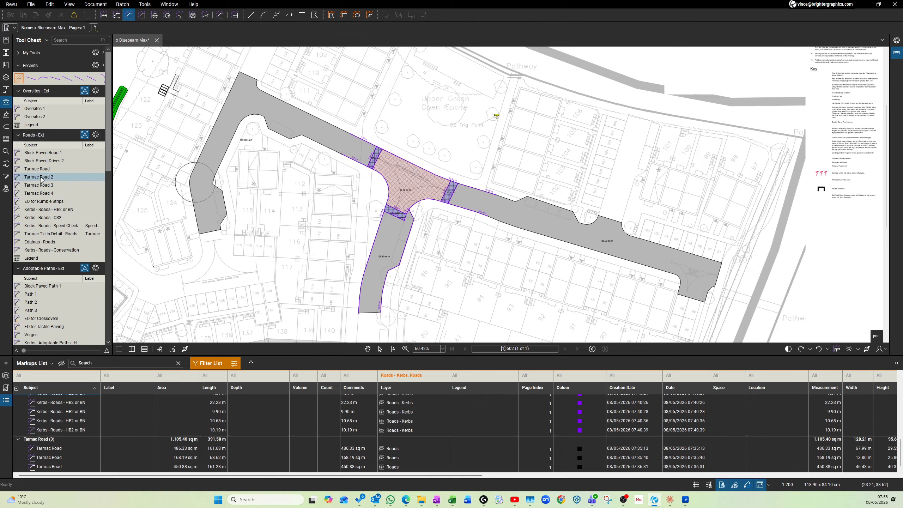
right_click(41, 179)
left_click(67, 190)
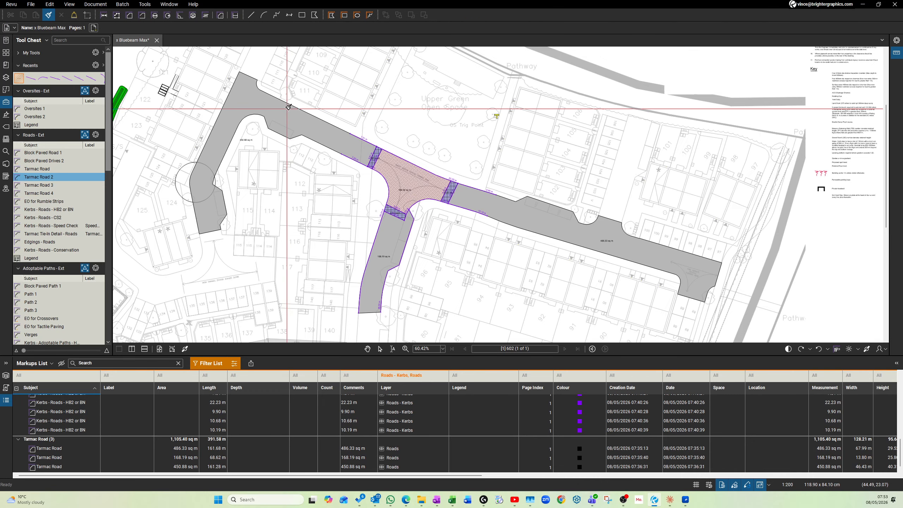
left_click(284, 109)
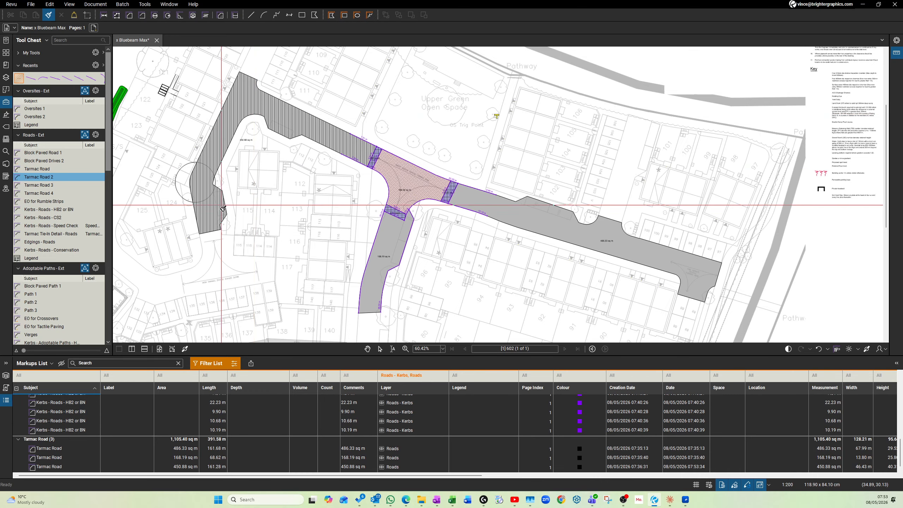
key("Escape")
- Check the subject and appearance properties of the repainted western road area
left_click(158, 468)
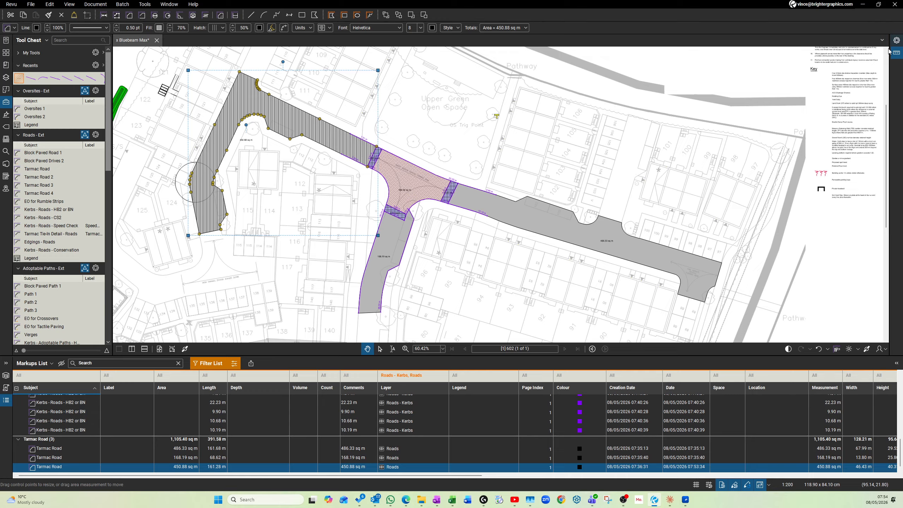
left_click(896, 41)
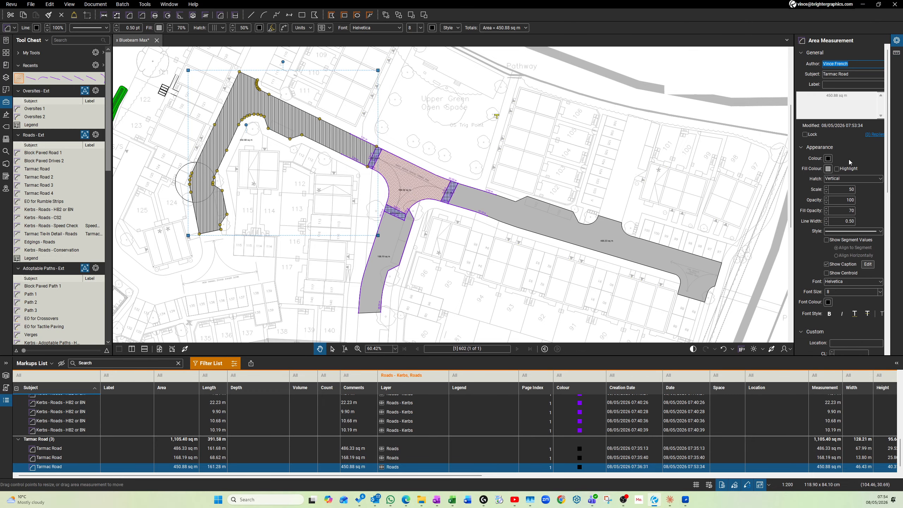
left_click(819, 147)
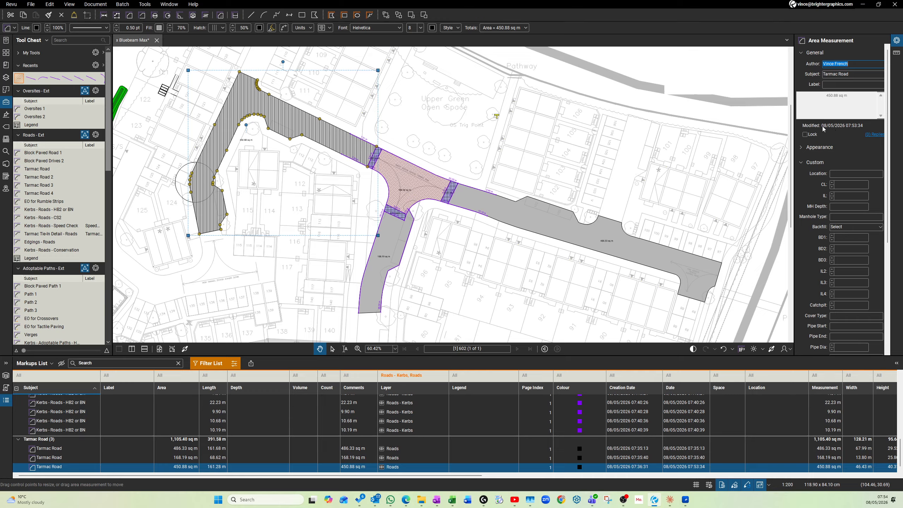
left_click(896, 40)
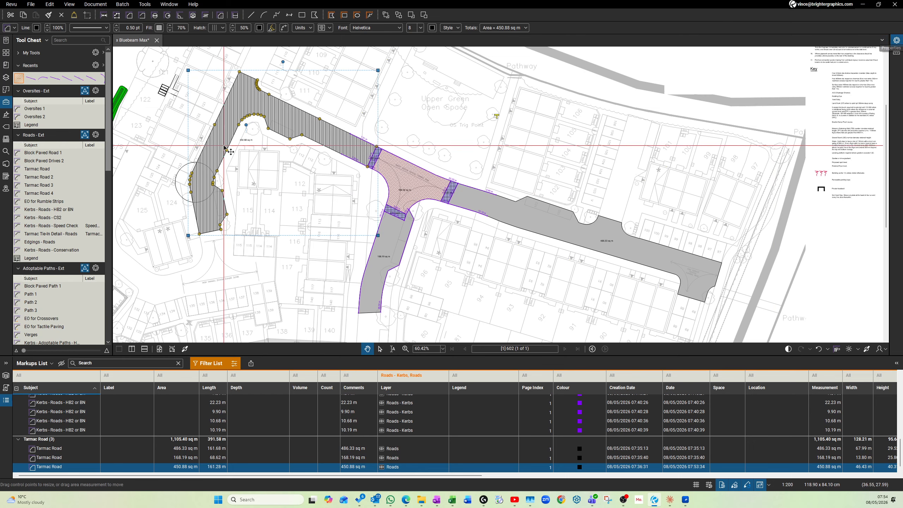
- Undo the format painting and convert the western road area to Tarmac Road 2 with the tool itself
key("ctrl+z")
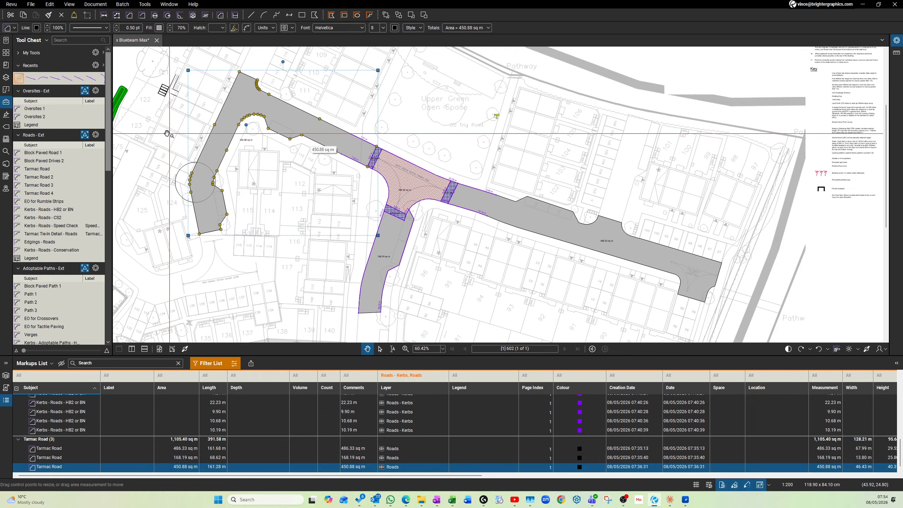
left_click(54, 177)
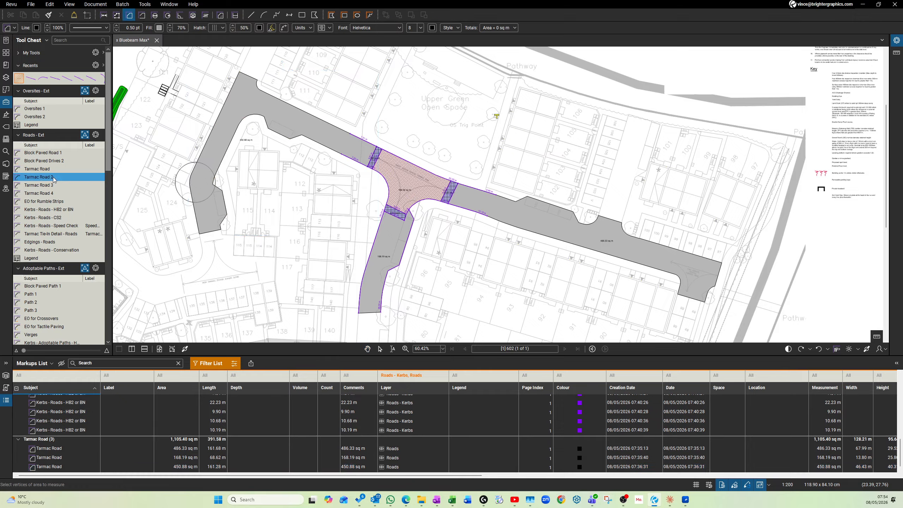
left_click(239, 113)
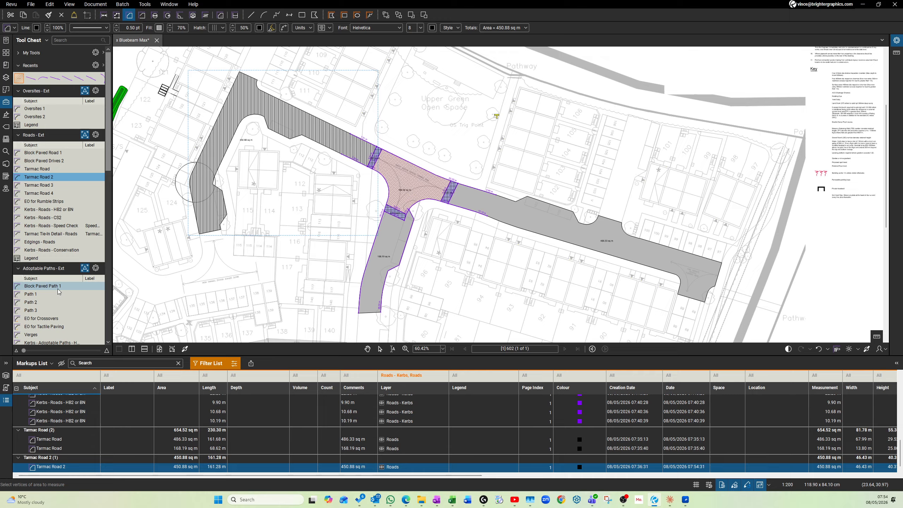
- Convert the eastern tarmac road area to Block Paved Drives 1 from the Drives - Ext tool set
left_click(41, 298)
scroll(47, 291, "down", 4)
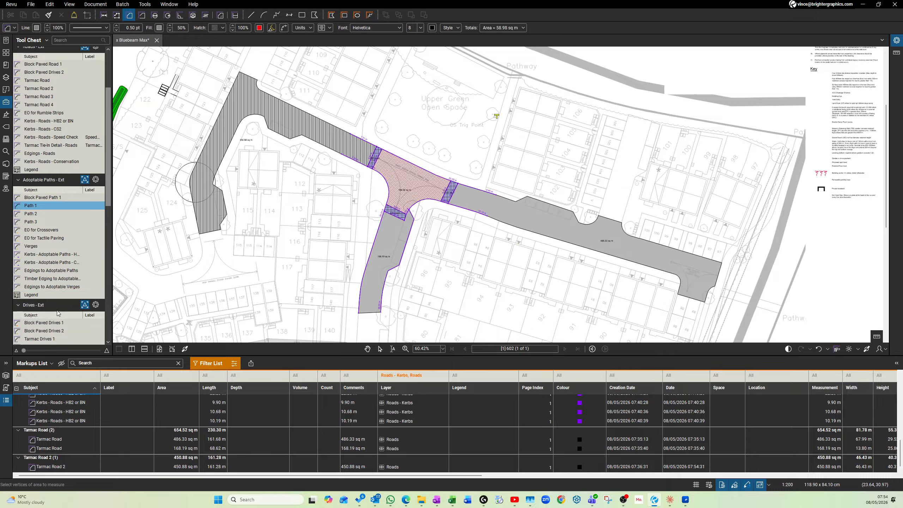
left_click(44, 322)
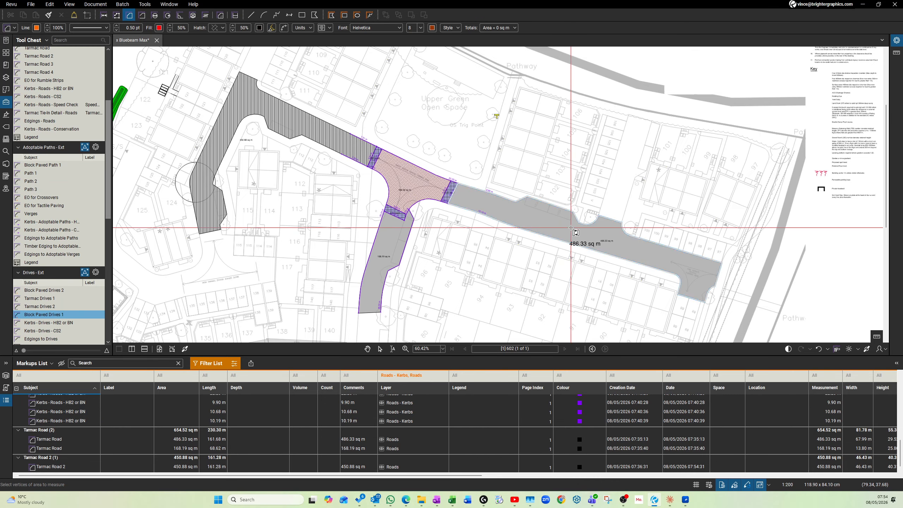
left_click(571, 227)
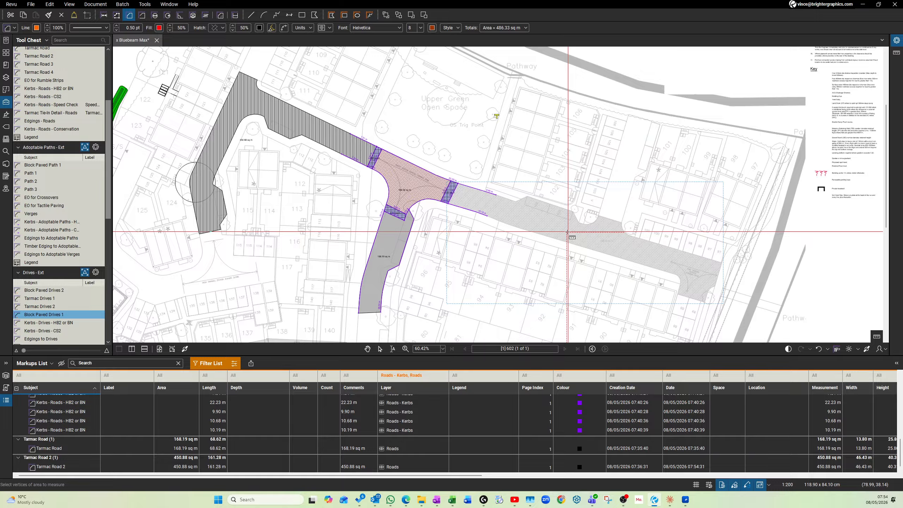
key("Escape")
key("Escape")
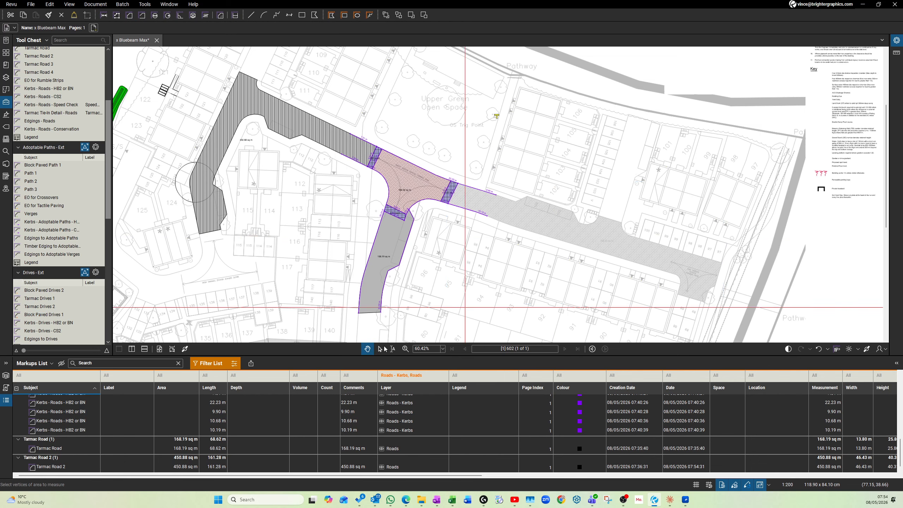
- Add Drives to the markups list's layer filter and select the eastern block paved area
left_click(396, 376)
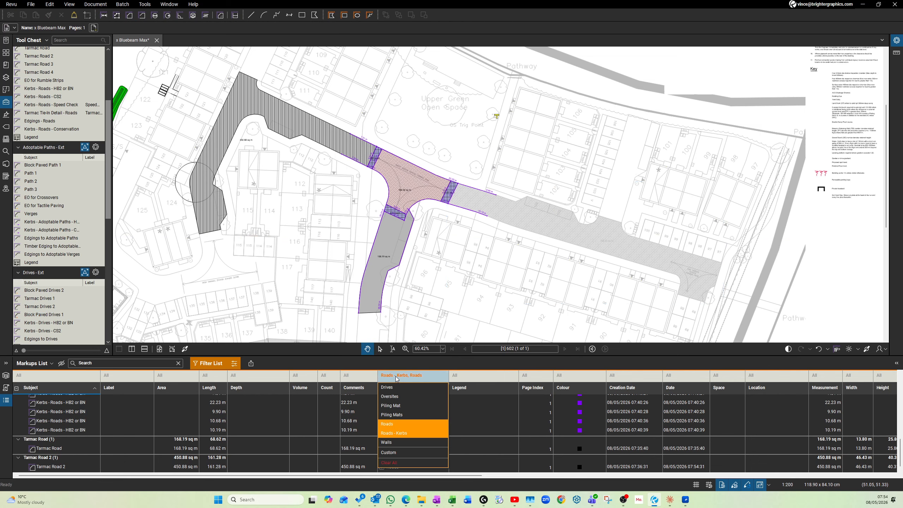
left_click(385, 387)
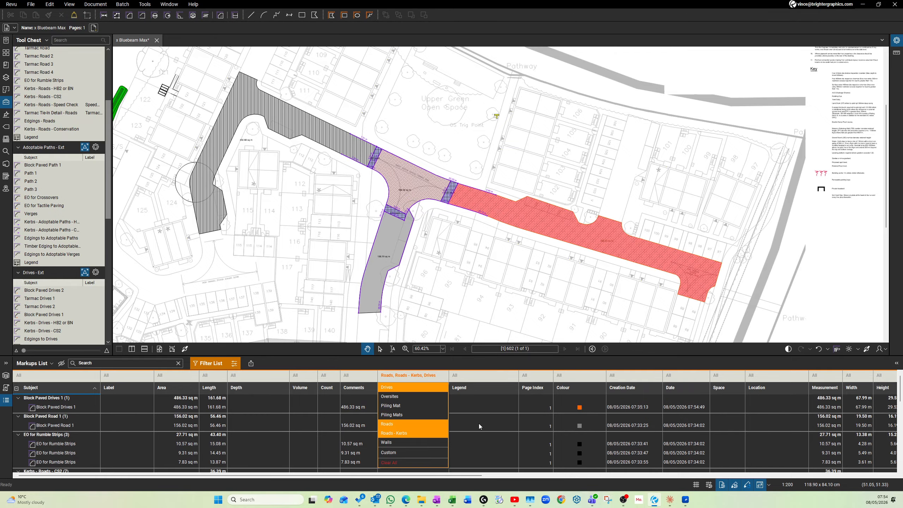
scroll(586, 234, "up", 3)
left_click(571, 235)
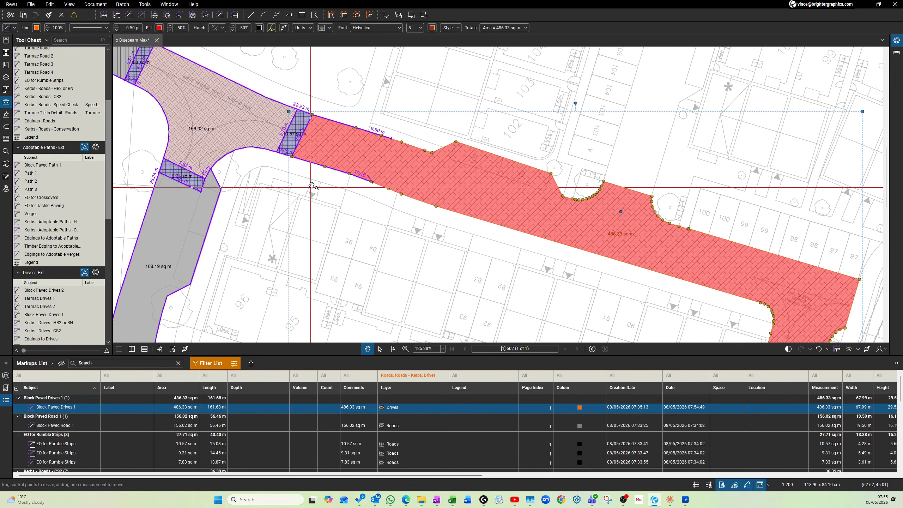
- Hide the Roads and Drives layers, leaving the kerb measurements around the junction for review
scroll(388, 193, "down", 3)
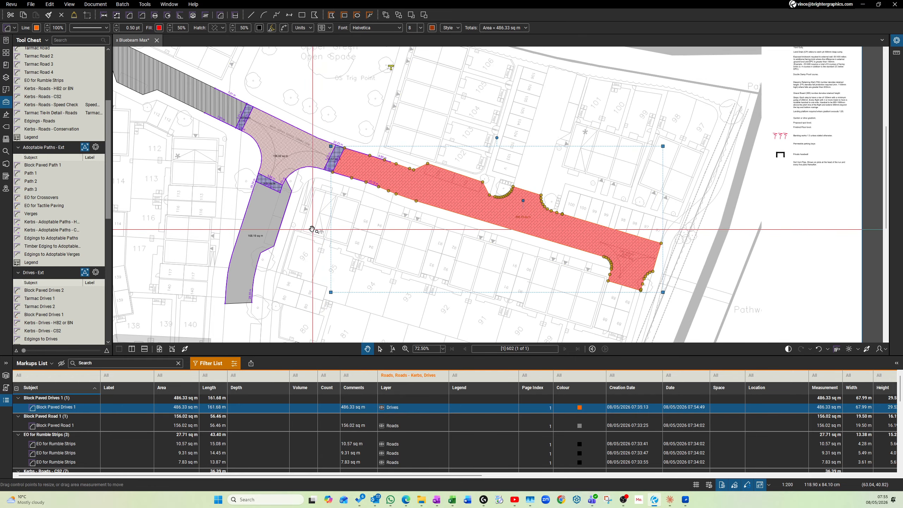
scroll(268, 252, "up", 3)
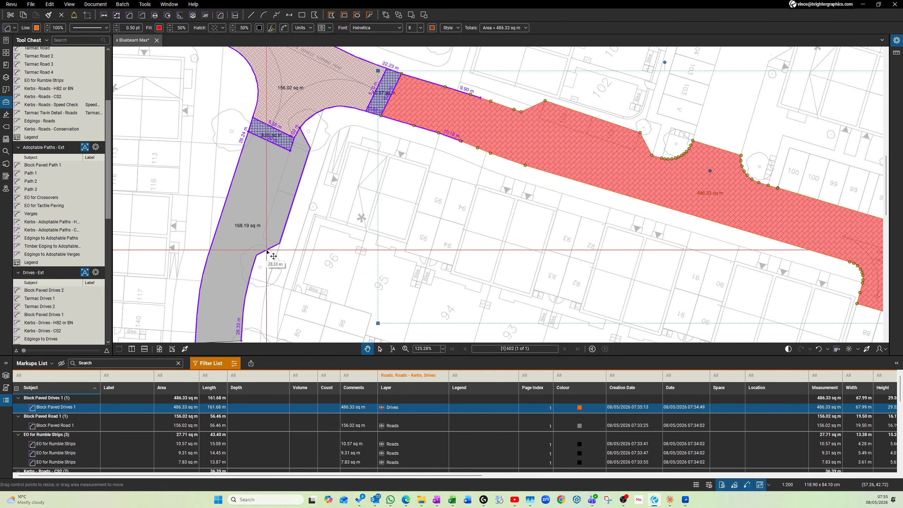
scroll(302, 231, "up", 8)
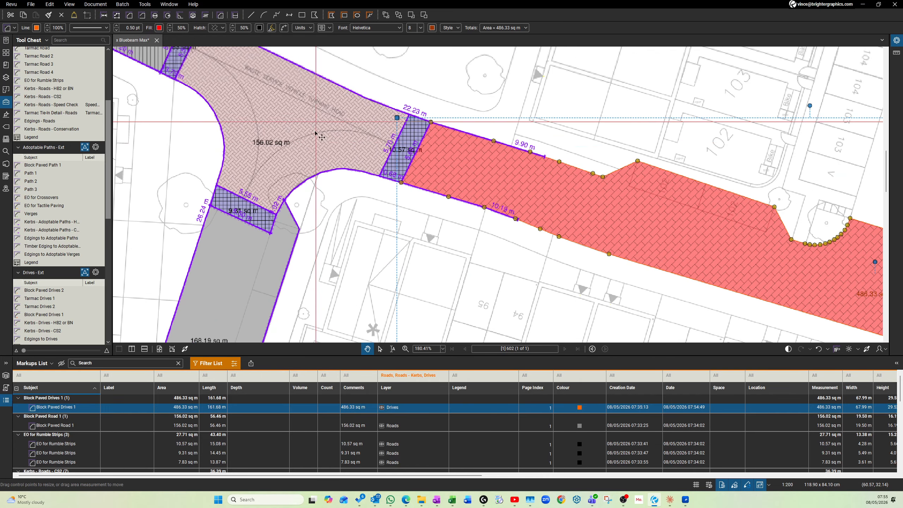
scroll(284, 302, "up", 2)
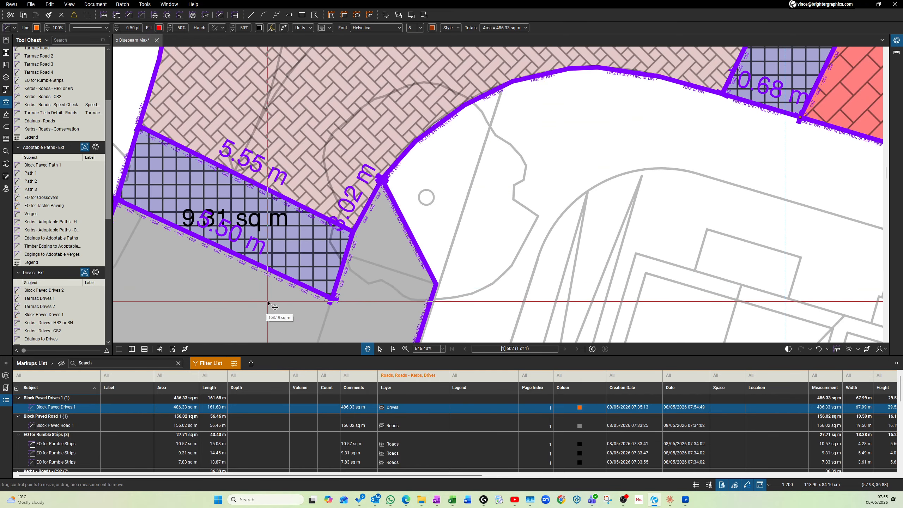
scroll(359, 205, "down", 4)
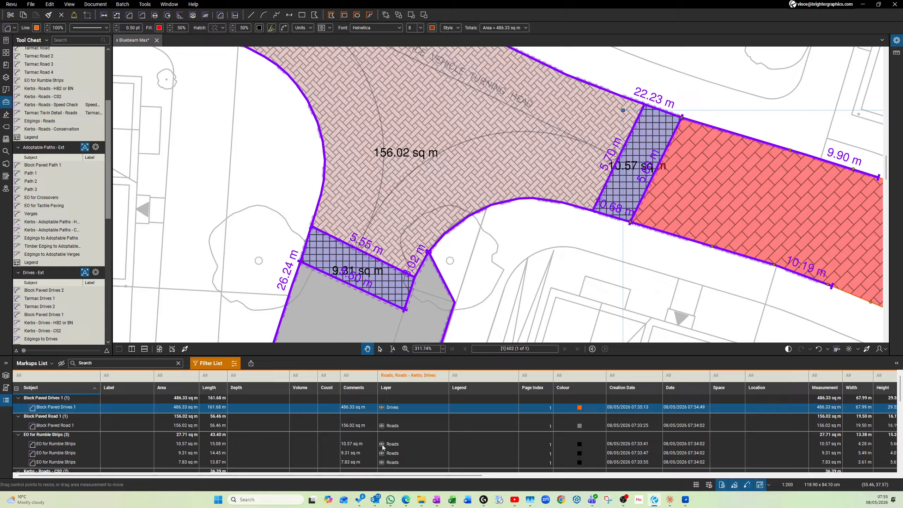
left_click(382, 405)
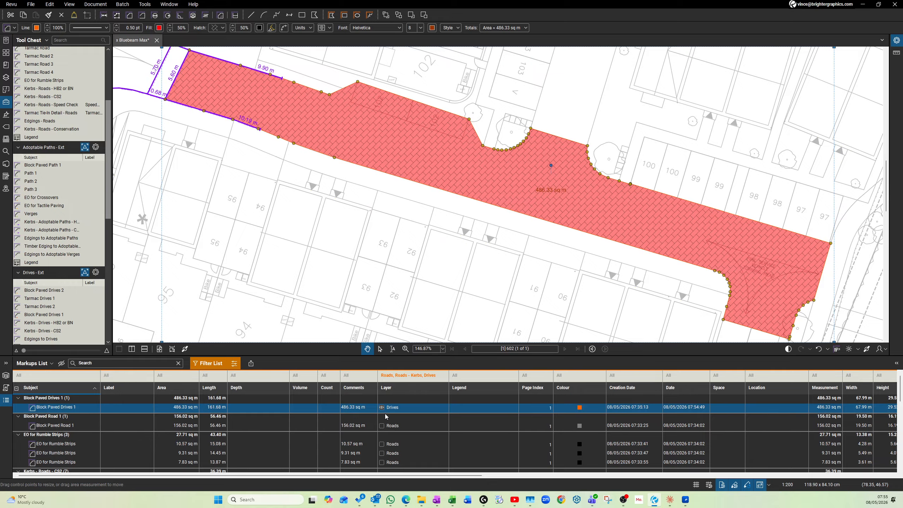
left_click(382, 409)
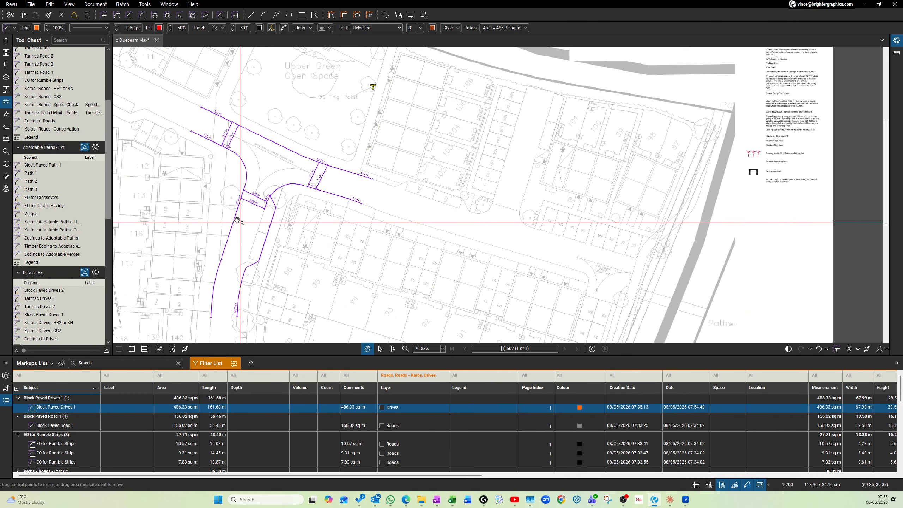
scroll(270, 195, "up", 4)
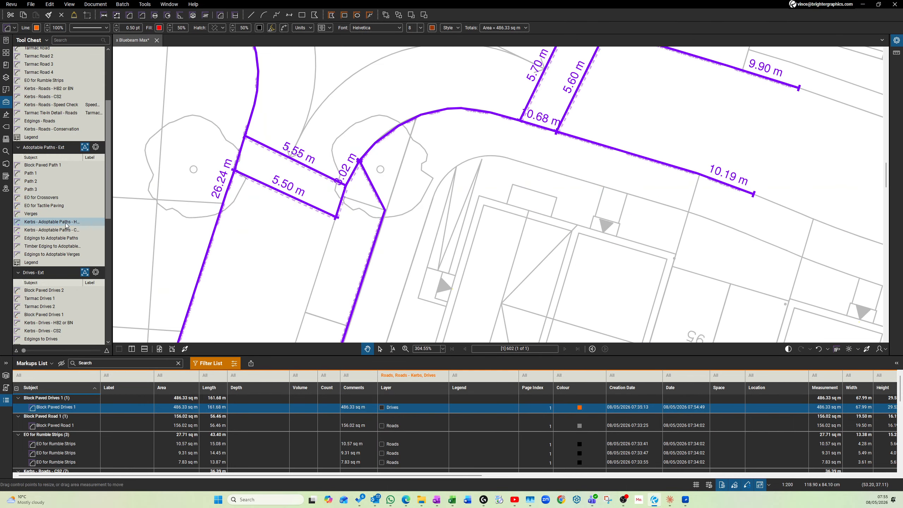
- Convert the 5.50 m, 5.55 m and 3.02 m kerb measurements at the junction's southern arm to Kerbs - Roads - Speed Check
scroll(64, 221, "up", 3)
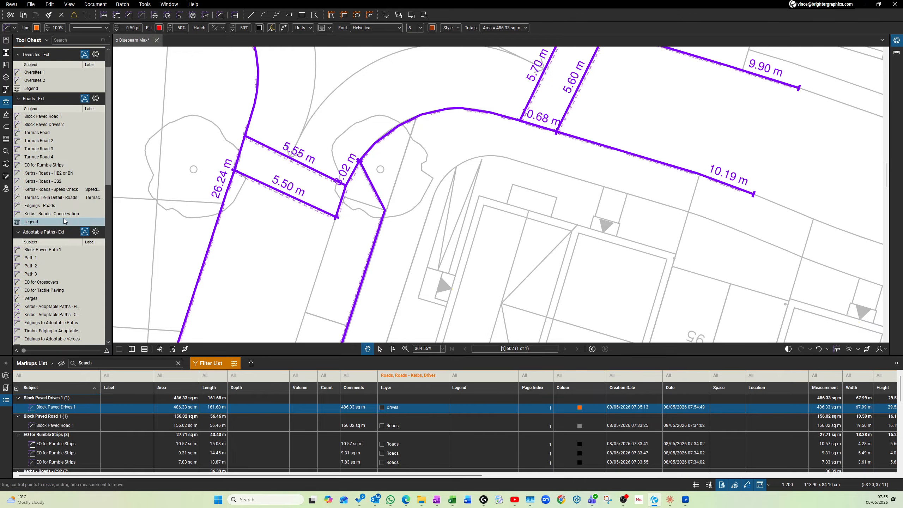
left_click(58, 190)
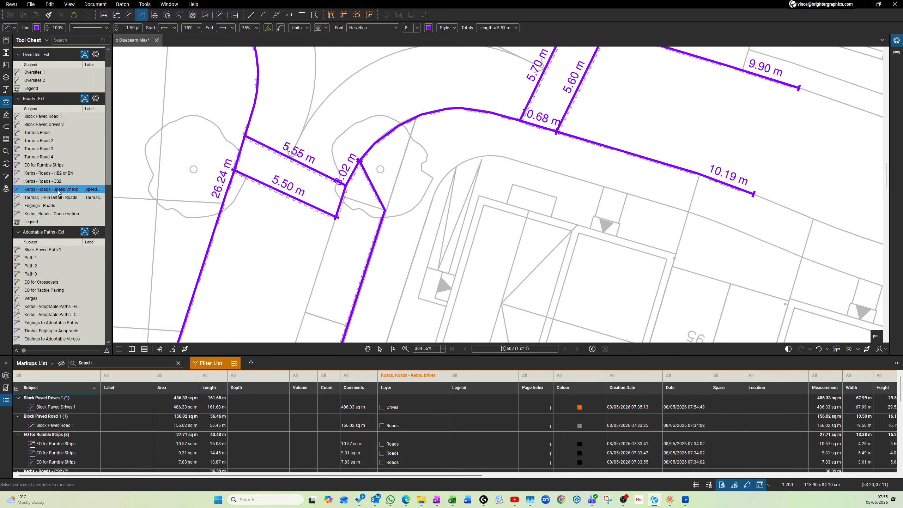
scroll(290, 210, "up", 4)
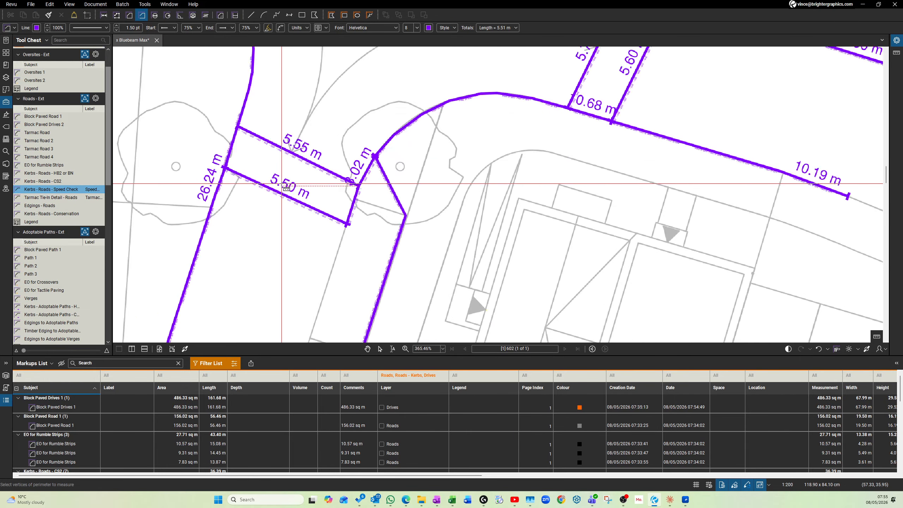
left_click(291, 210)
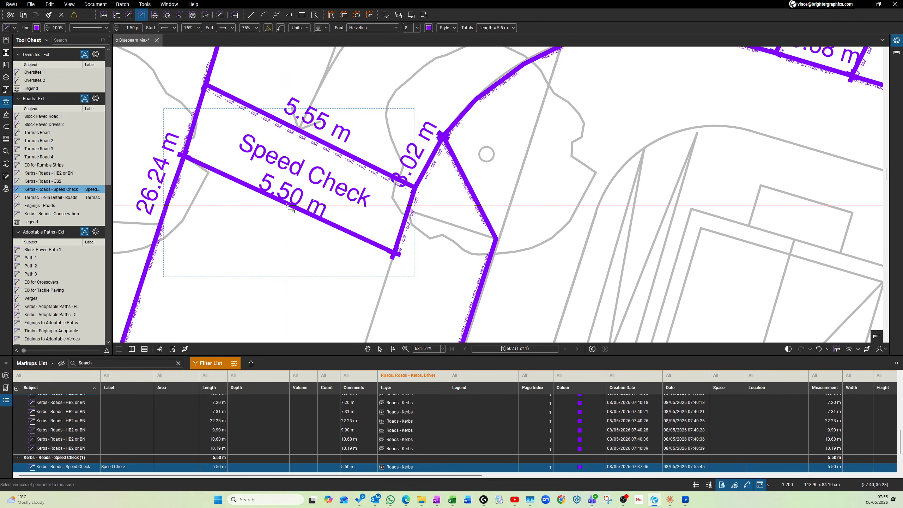
left_click(325, 142)
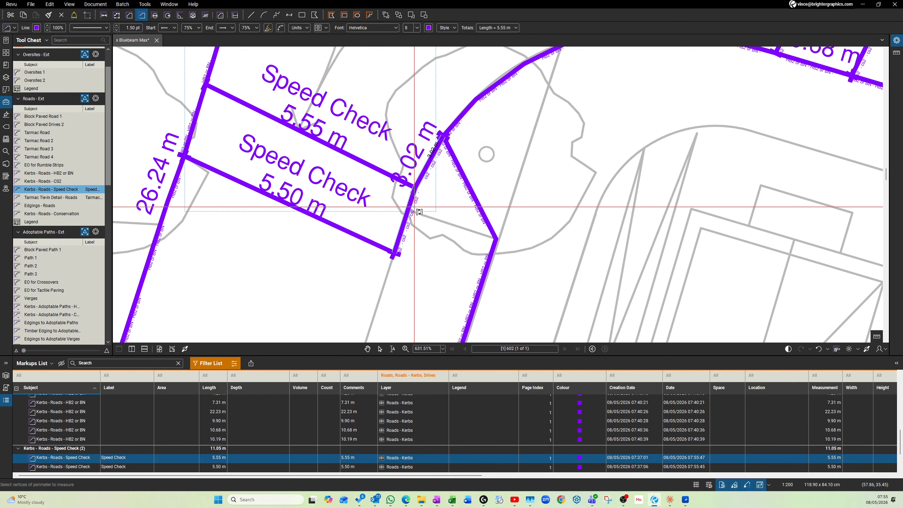
left_click(409, 218)
- Convert the two parallel kerb measurements crossing the junction's eastern arm to Kerbs - Roads - Speed Check
scroll(359, 288, "down", 4)
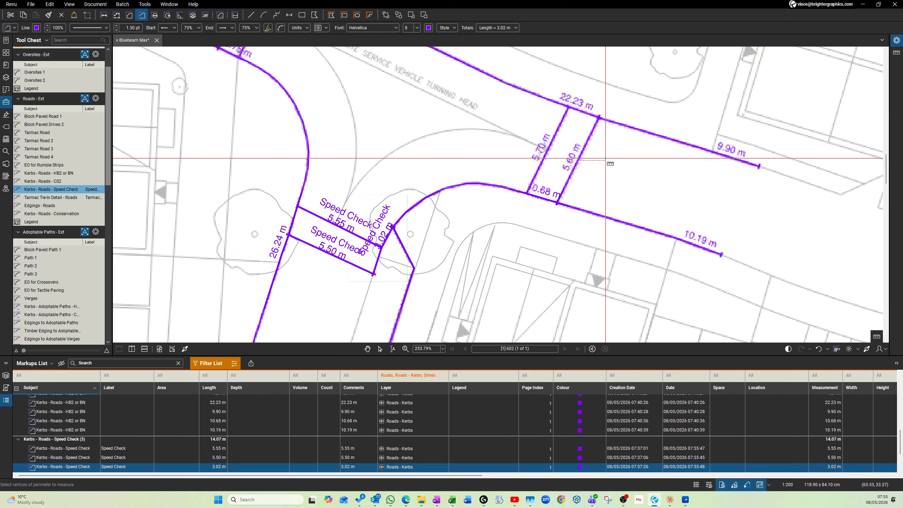
scroll(501, 156, "up", 2)
left_click(501, 155)
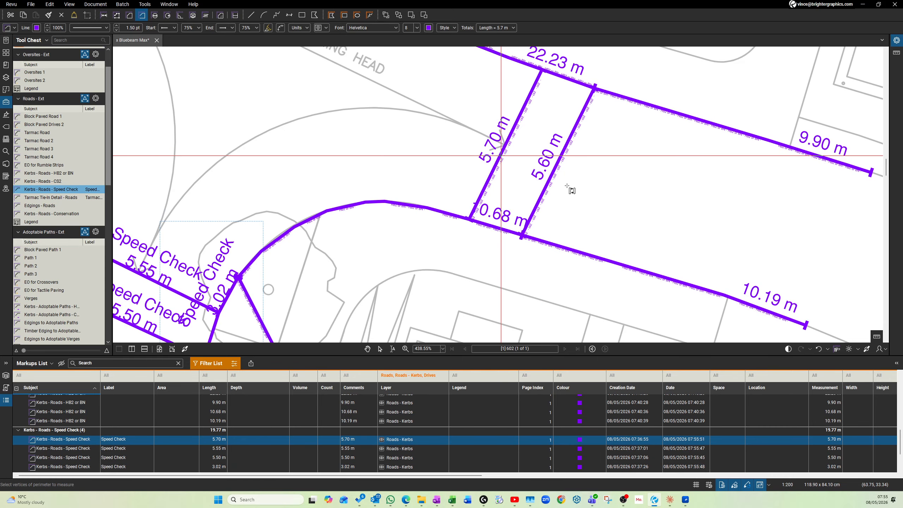
left_click(548, 182)
- Convert the two parallel kerb measurements crossing the north-western arm of the junction to Kerbs - Roads - Speed Check
scroll(547, 182, "down", 3)
scroll(354, 135, "up", 3)
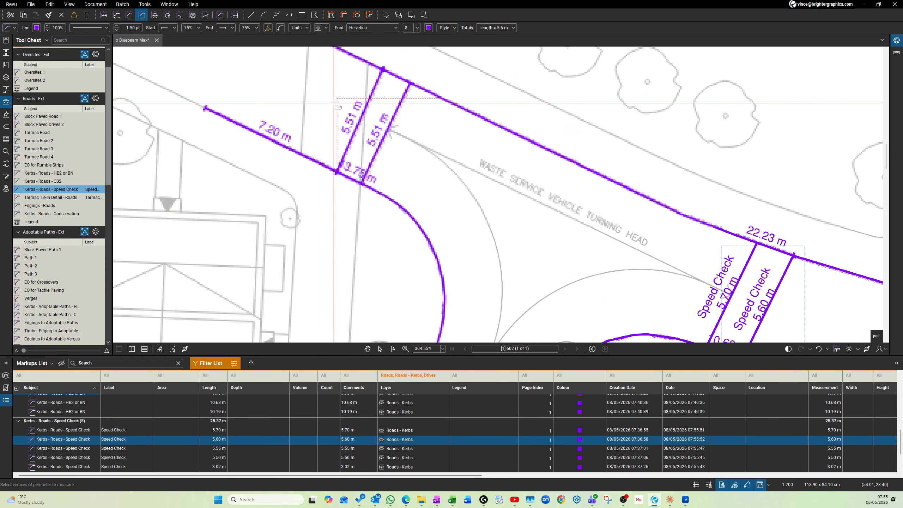
left_click(355, 135)
left_click(376, 153)
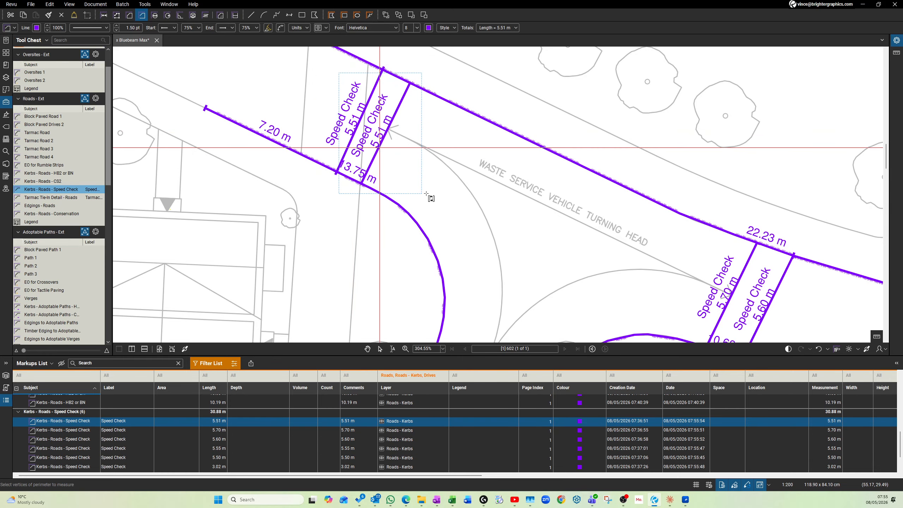
- Show the Roads and Drives layers again on the site plan through their entries in the markups list
scroll(403, 206, "down", 5)
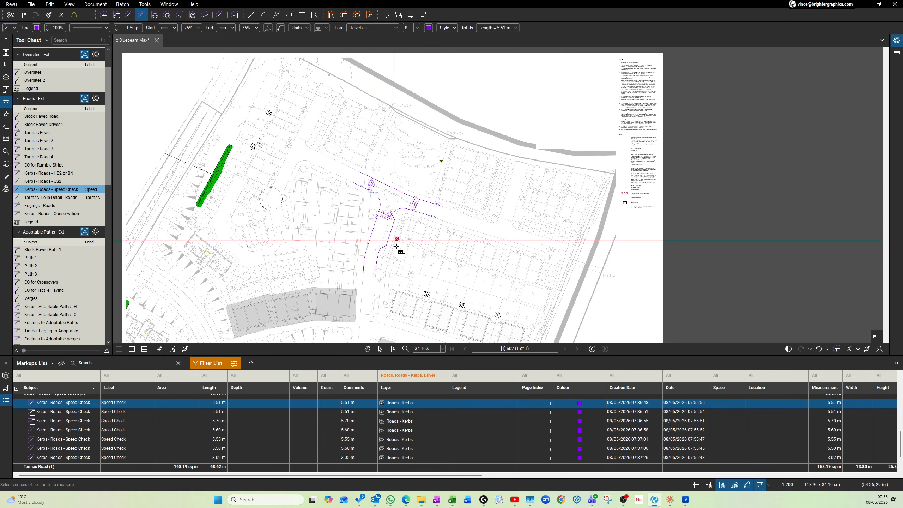
scroll(389, 274, "up", 1)
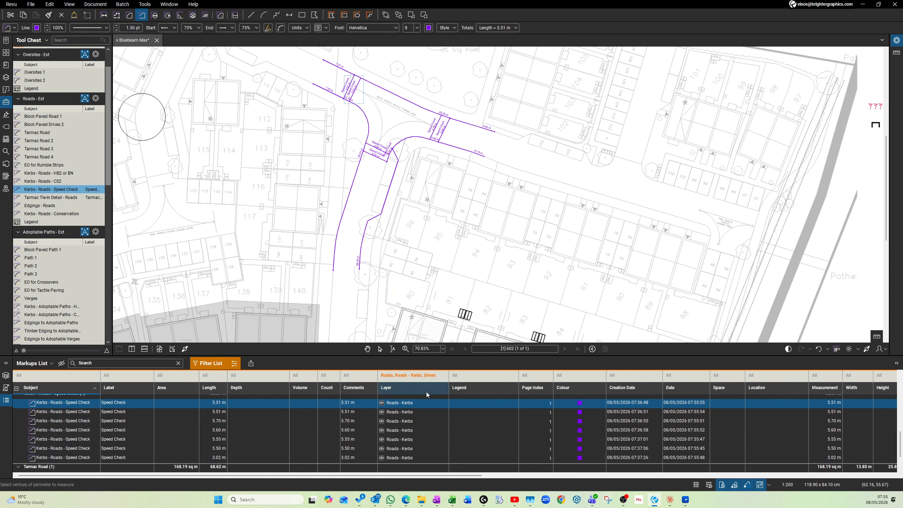
scroll(421, 411, "up", 5)
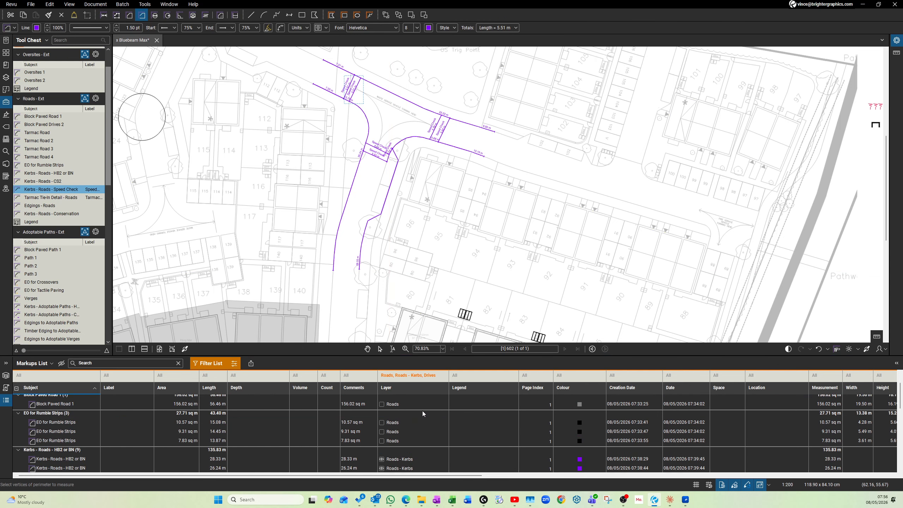
left_click(383, 422)
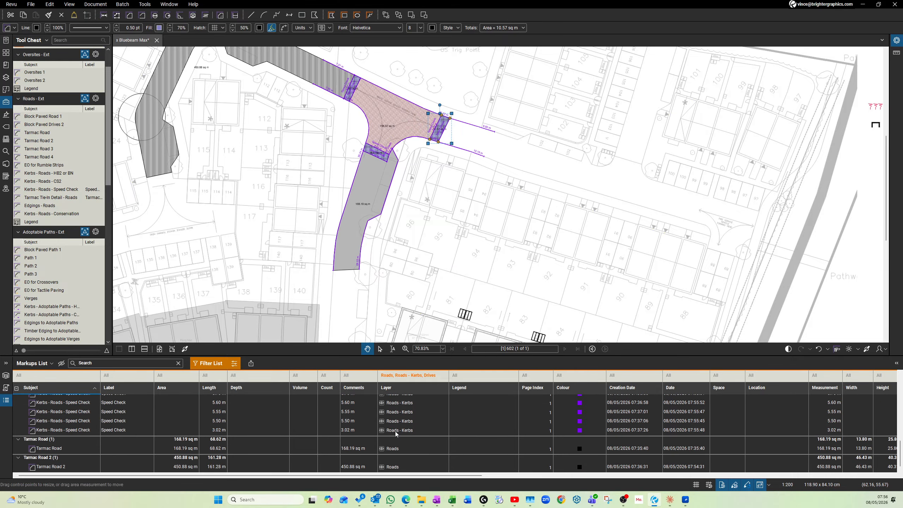
scroll(396, 433, "up", 1)
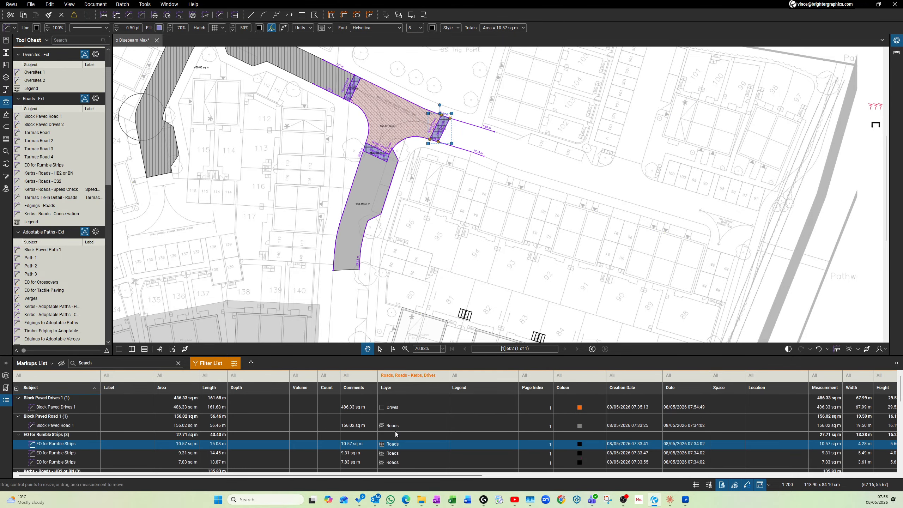
left_click(382, 408)
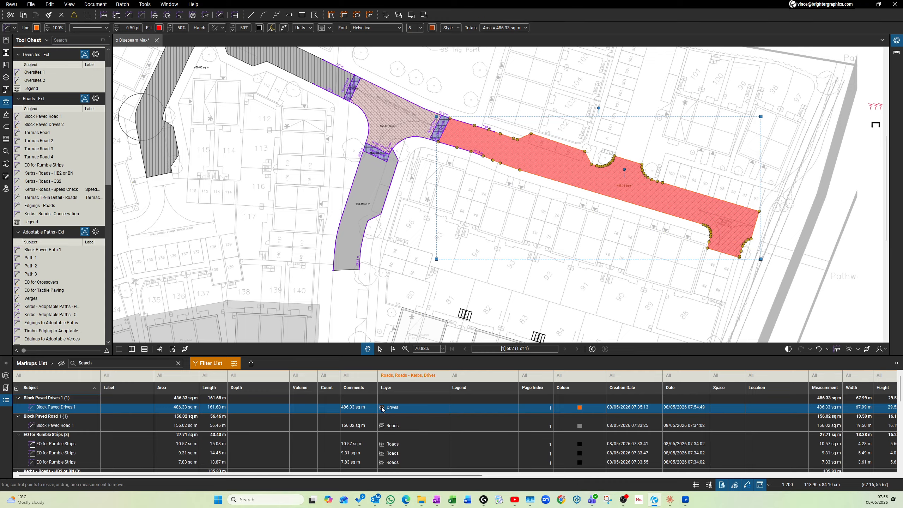